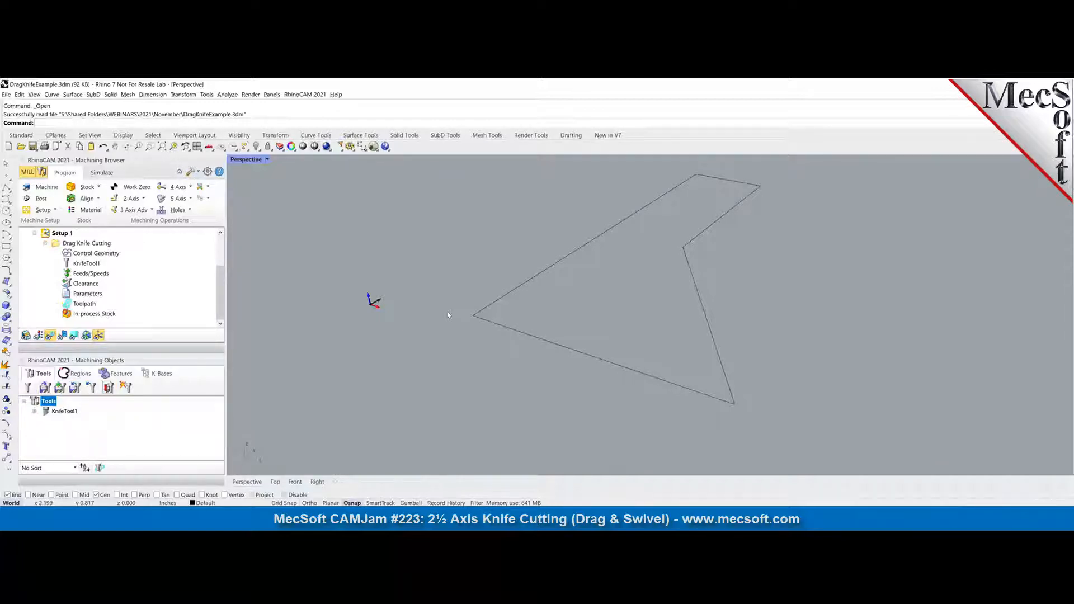
# Review the cut parameters of the Drag Knife Cutting operation and regenerate its toolpath
pyautogui.click(67, 294)
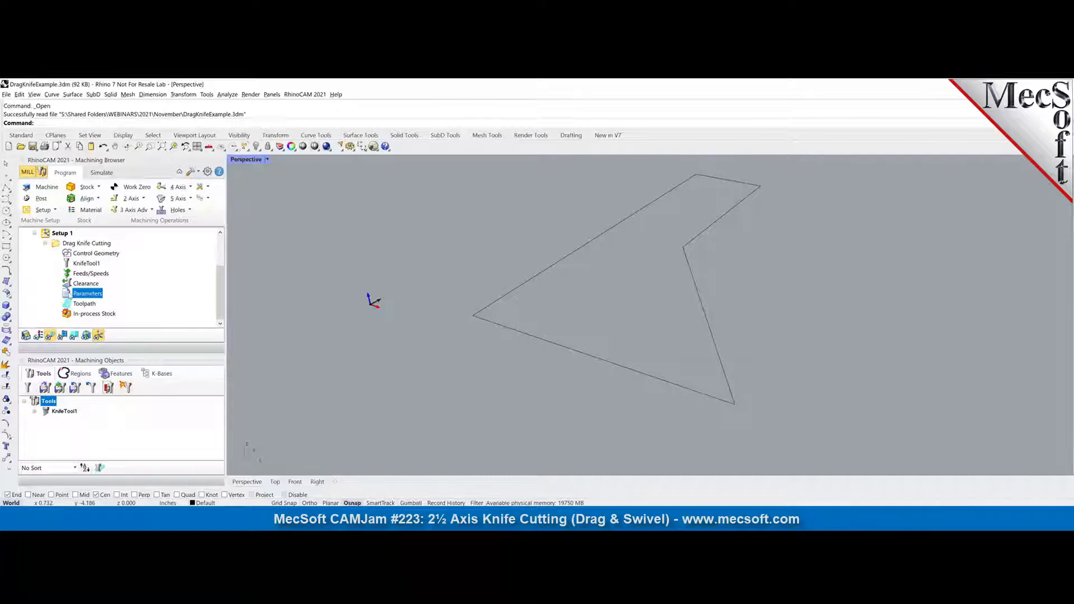
pyautogui.doubleClick(68, 295)
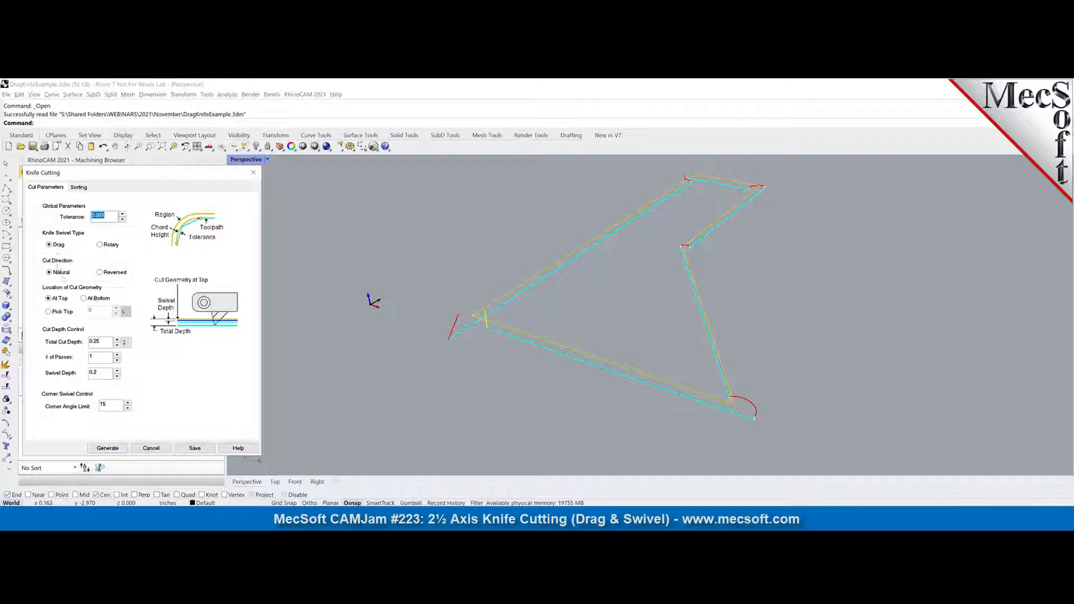
pyautogui.moveTo(58, 247)
pyautogui.scroll(3, 734, 418)
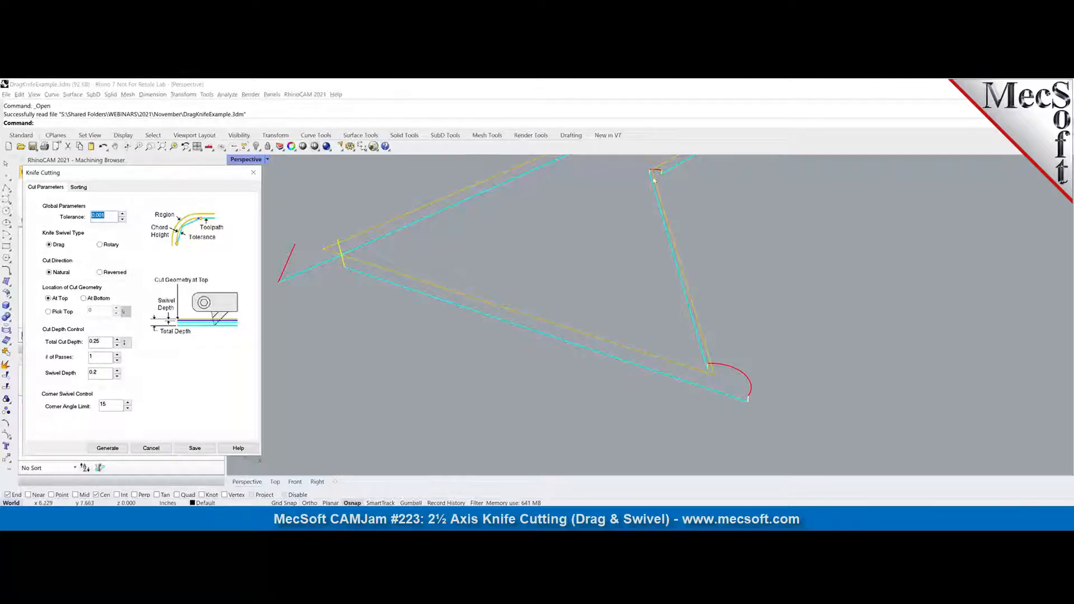
pyautogui.scroll(-3, 686, 246)
pyautogui.click(106, 448)
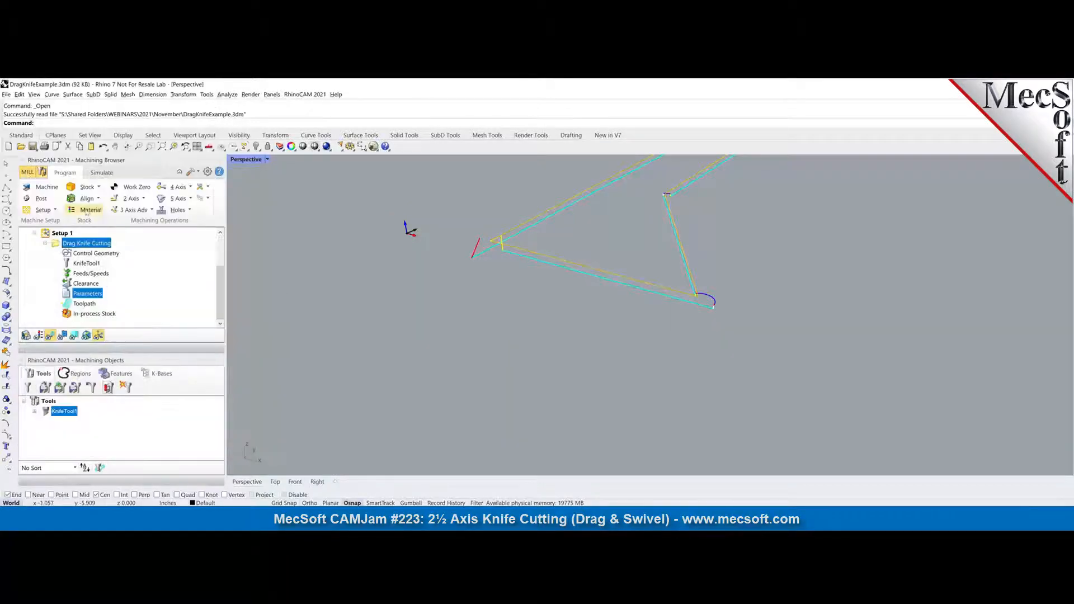
# Play the cutting simulation of the drag knife toolpath and examine how the knife swivels at the corners
pyautogui.click(101, 174)
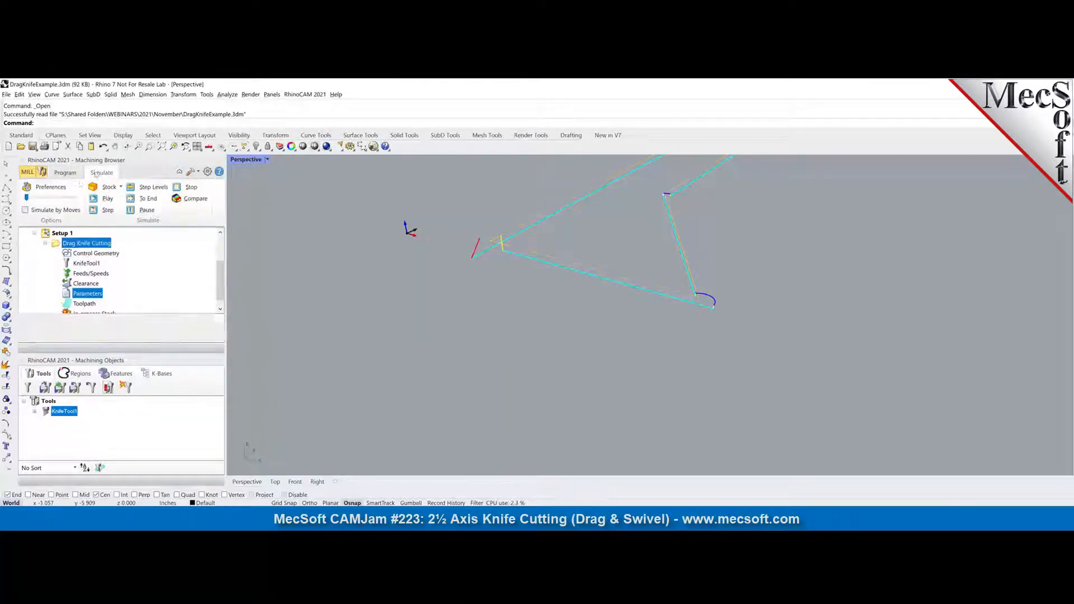
pyautogui.click(107, 199)
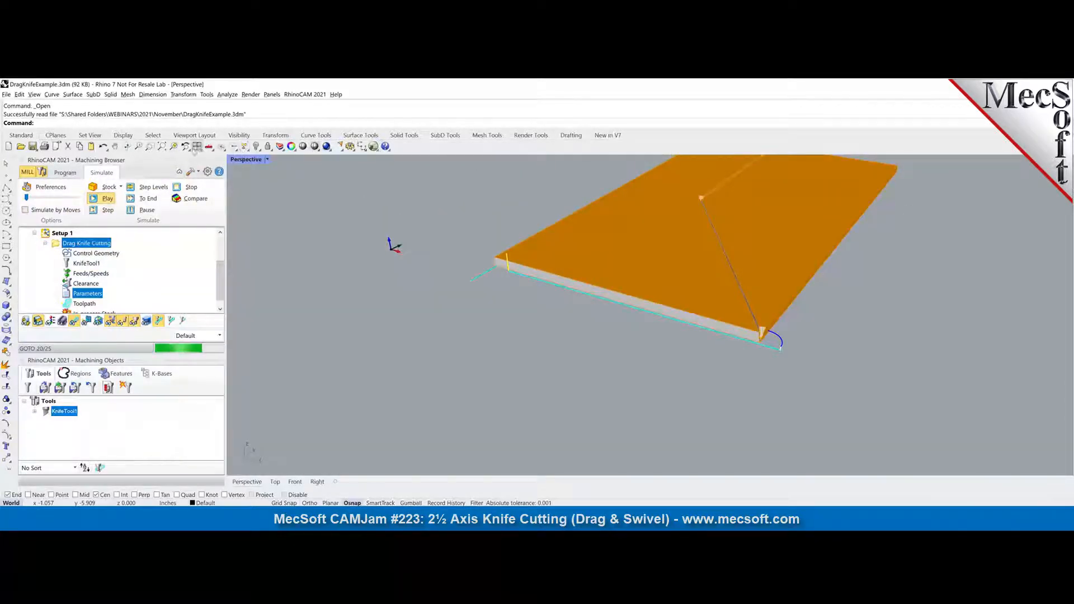
pyautogui.click(161, 146)
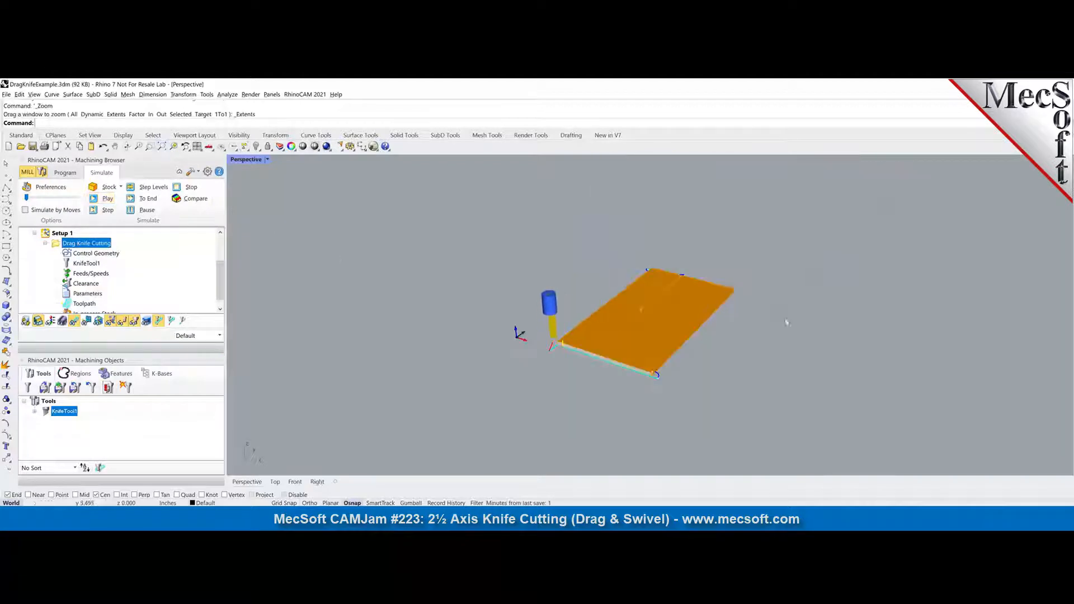
pyautogui.scroll(5, 516, 408)
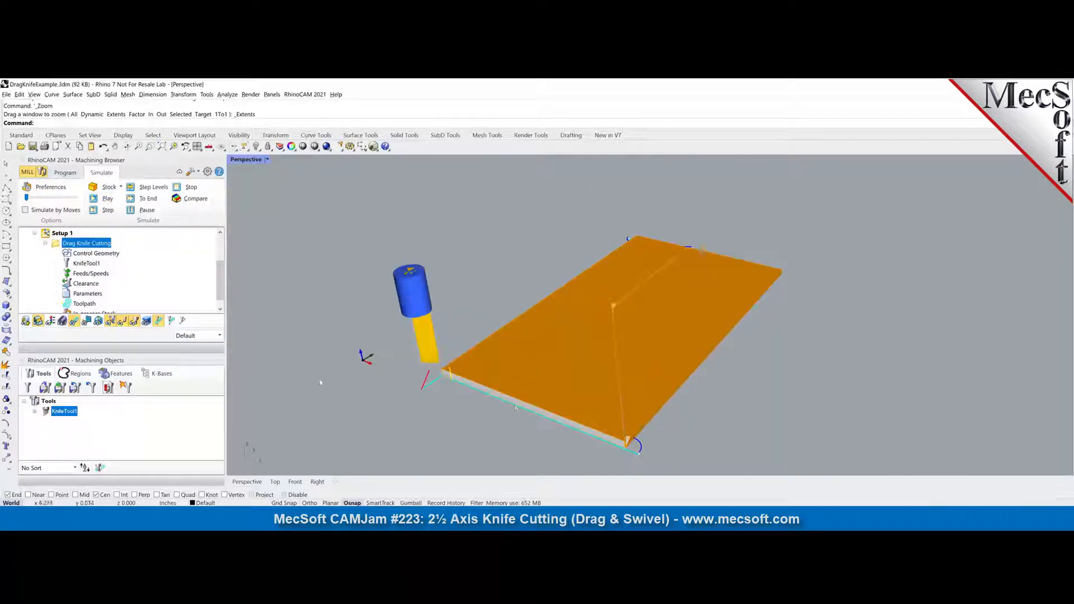
pyautogui.click(98, 201)
pyautogui.click(106, 199)
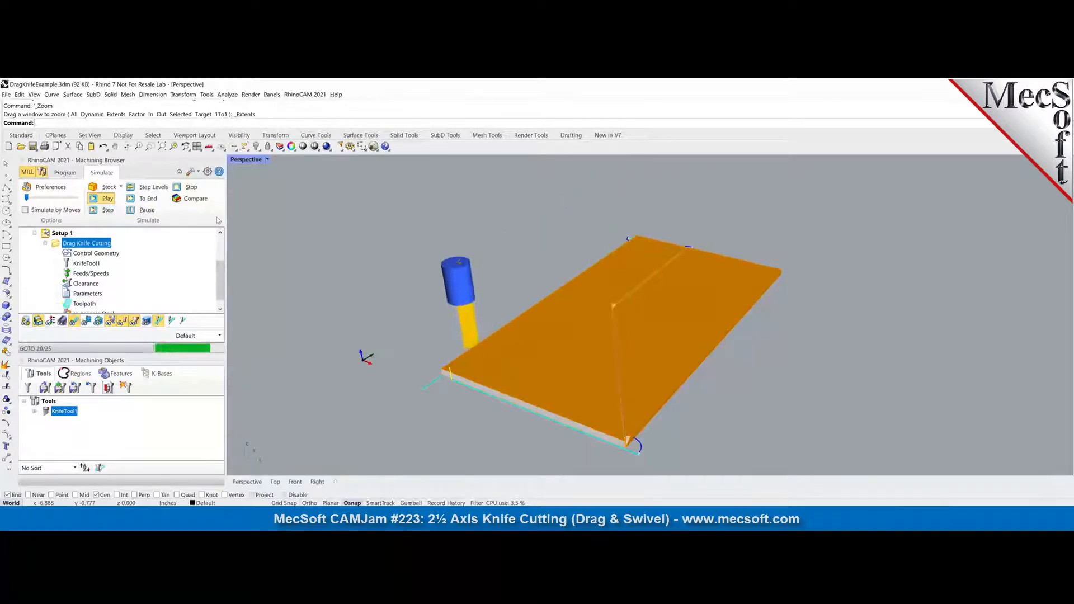
pyautogui.moveTo(516, 309); pyautogui.dragTo(504, 358, button='right')
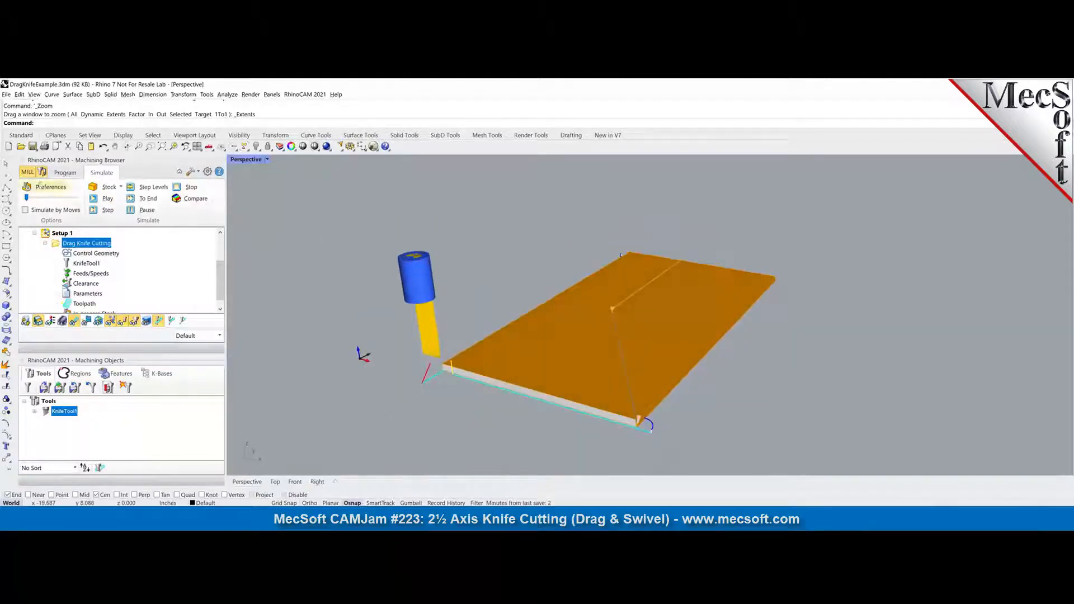
# Examine the blade and holder geometry of KnifeTool1 used by the Drag Knife Cutting operation, leaving its settings as they are
pyautogui.click(66, 173)
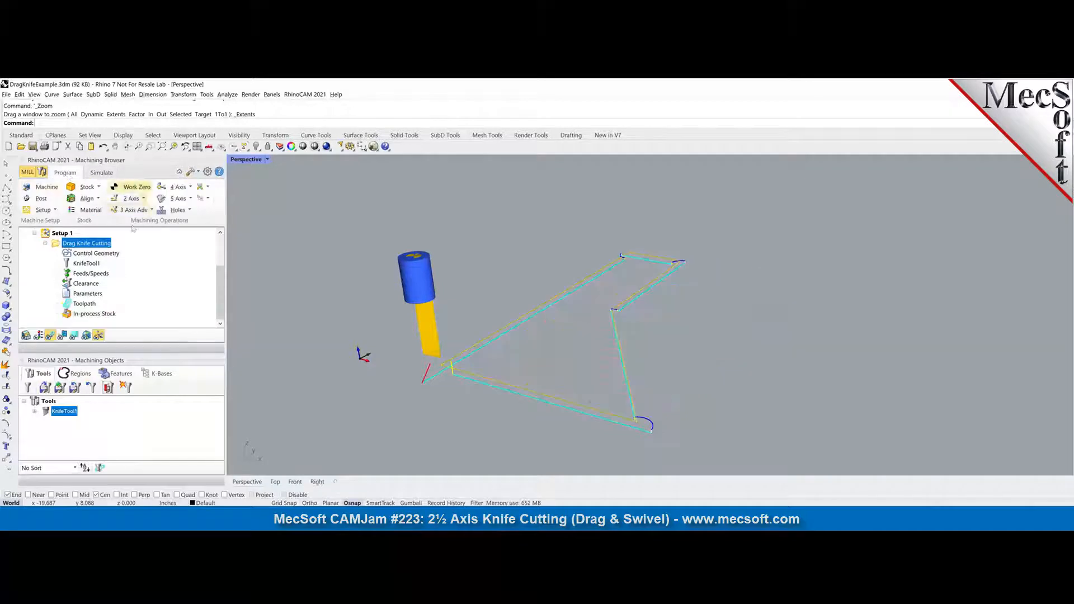
pyautogui.doubleClick(68, 294)
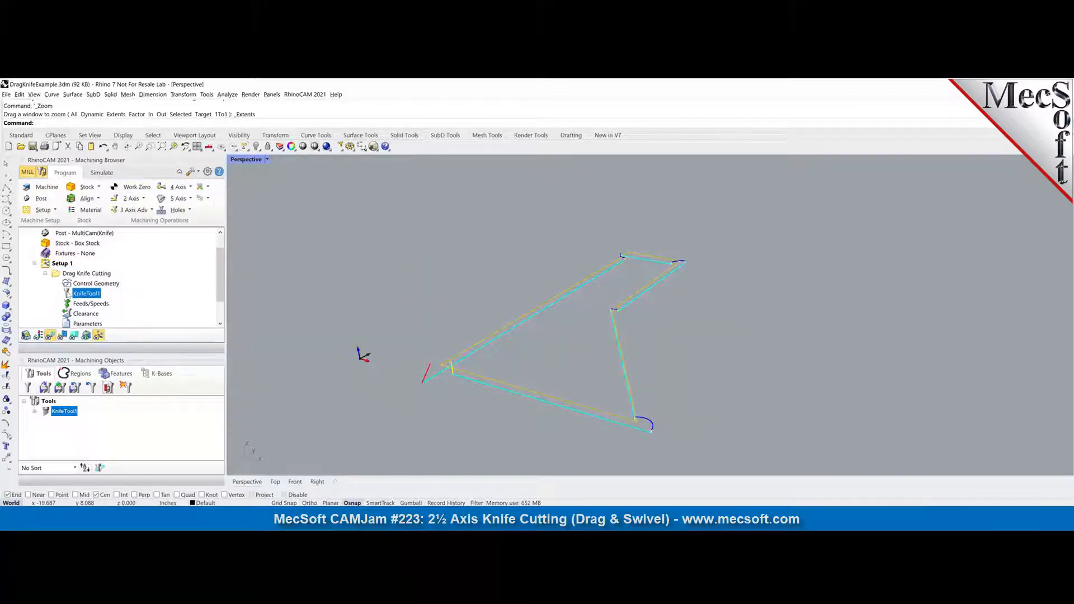
pyautogui.click(197, 419)
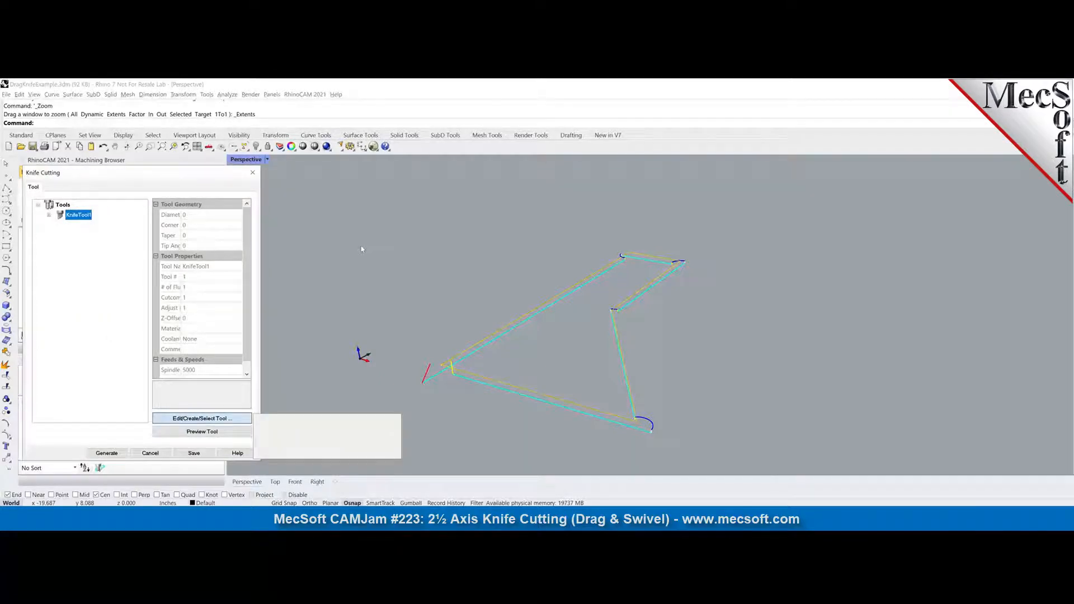
pyautogui.click(203, 421)
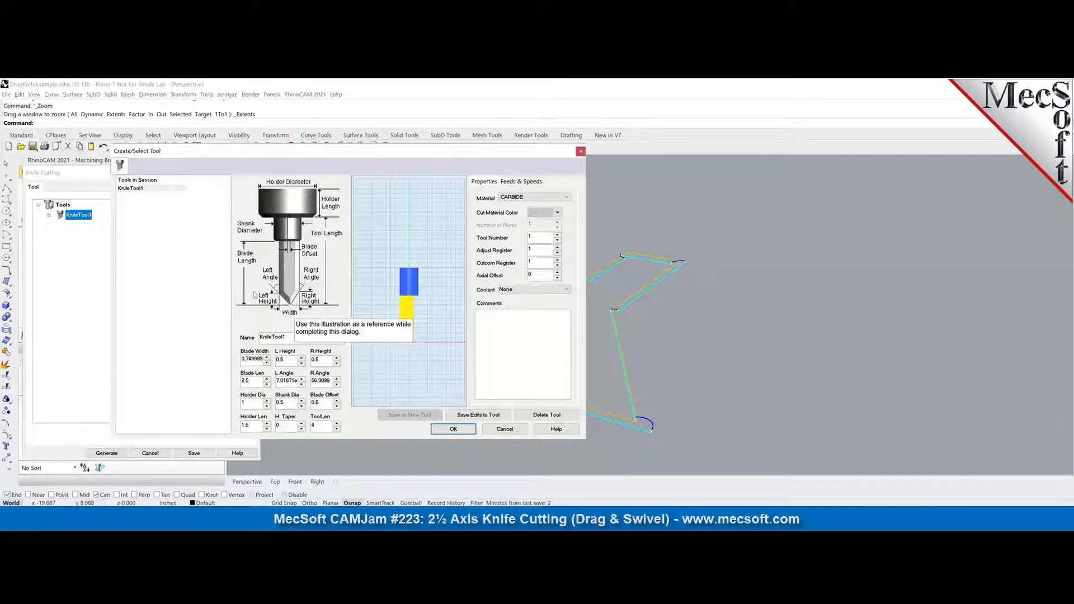
pyautogui.click(582, 152)
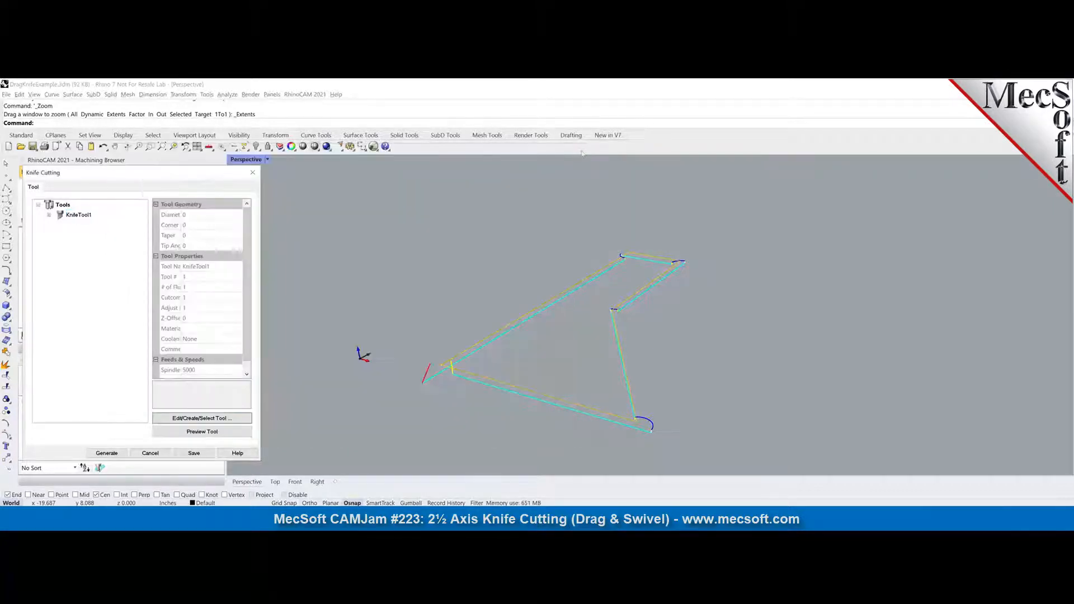
pyautogui.click(254, 174)
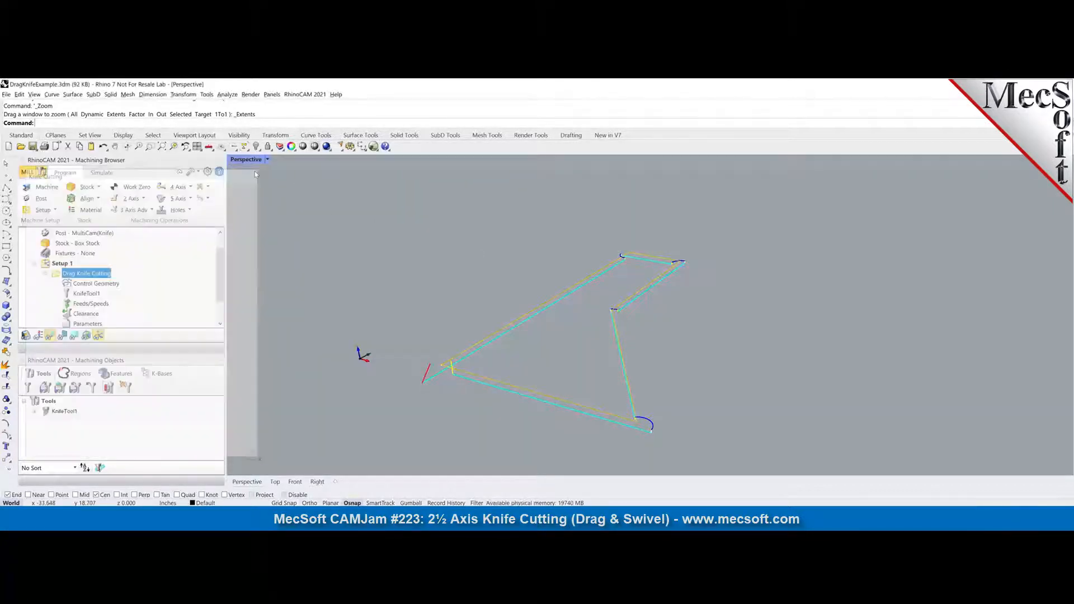
# Open the file RotaryKnifeExample.3dm from the November webinars folder
pyautogui.click(21, 147)
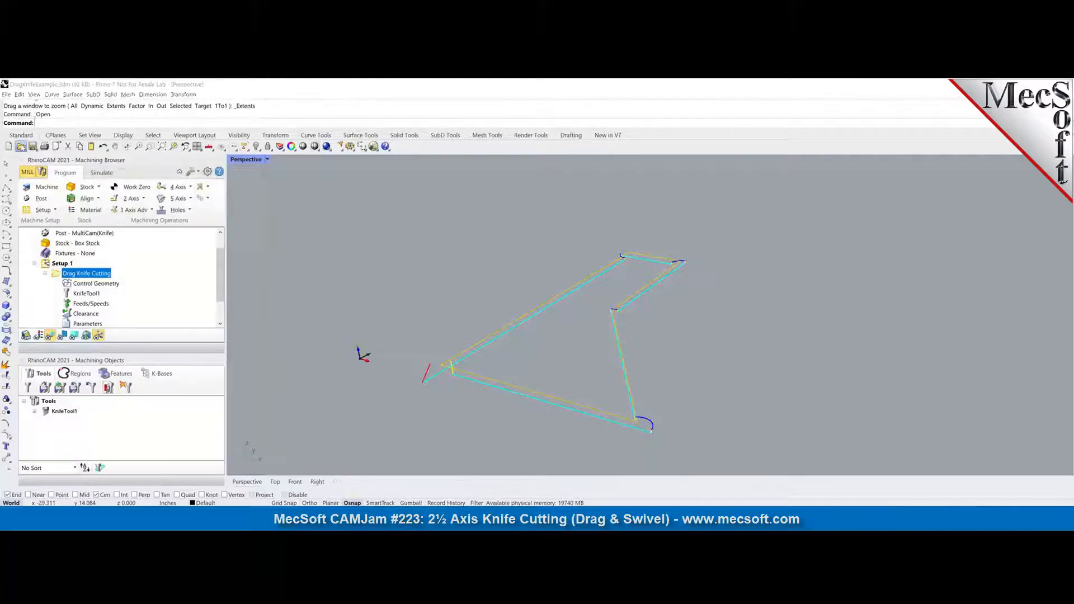
pyautogui.click(540, 320)
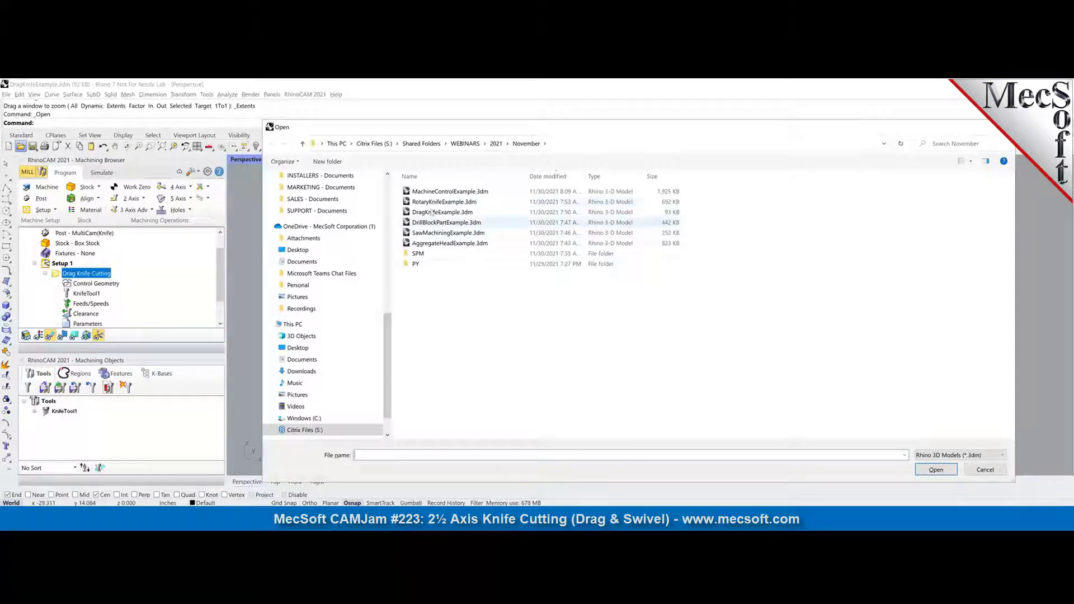
pyautogui.click(444, 202)
pyautogui.click(924, 472)
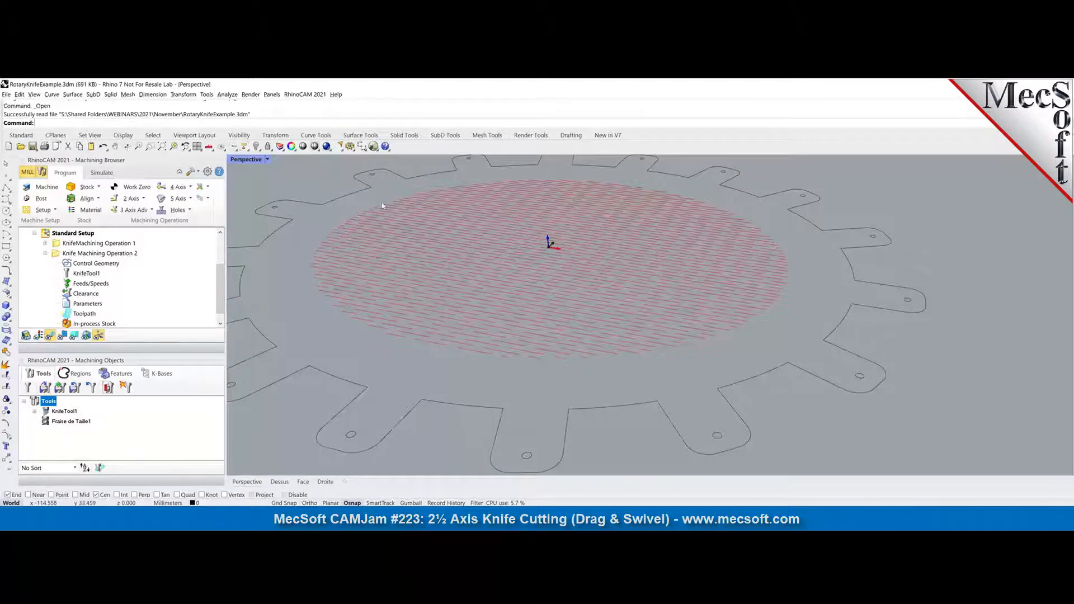
# Display the toolpaths of KnifeMachining Operation 1 and Knife Machining Operation 2 on the whole part to compare them
pyautogui.scroll(2, 301, 169)
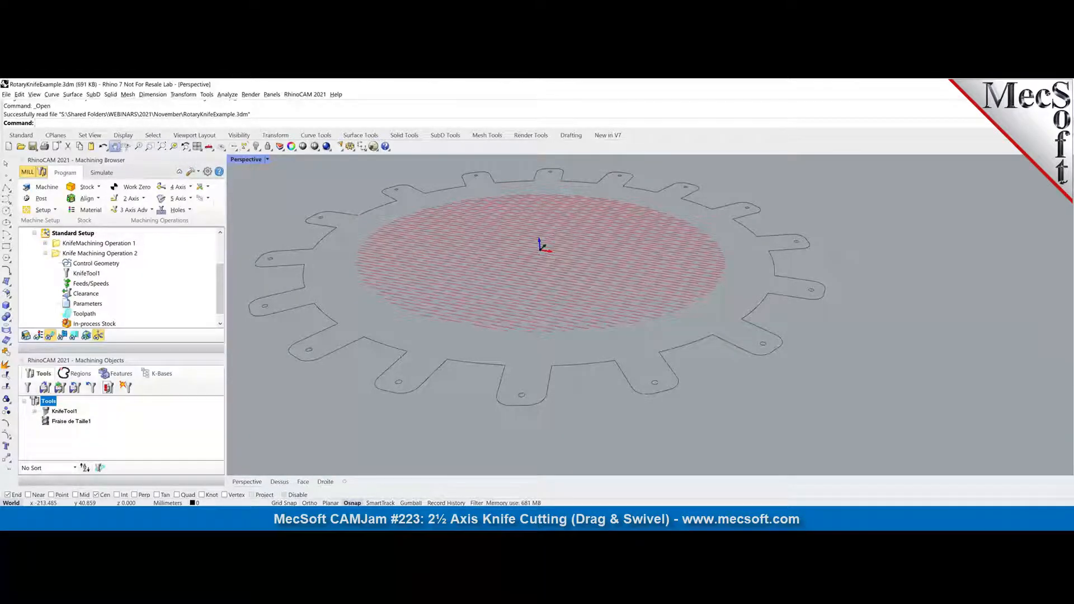
pyautogui.click(115, 146)
pyautogui.moveTo(281, 195); pyautogui.dragTo(347, 214)
pyautogui.press('Escape')
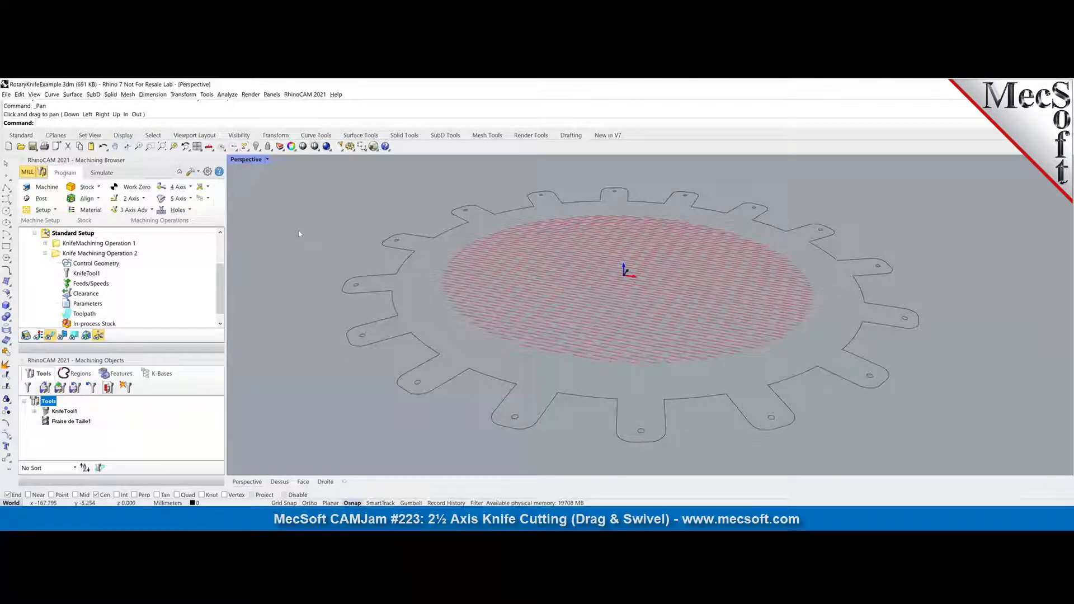
pyautogui.click(95, 247)
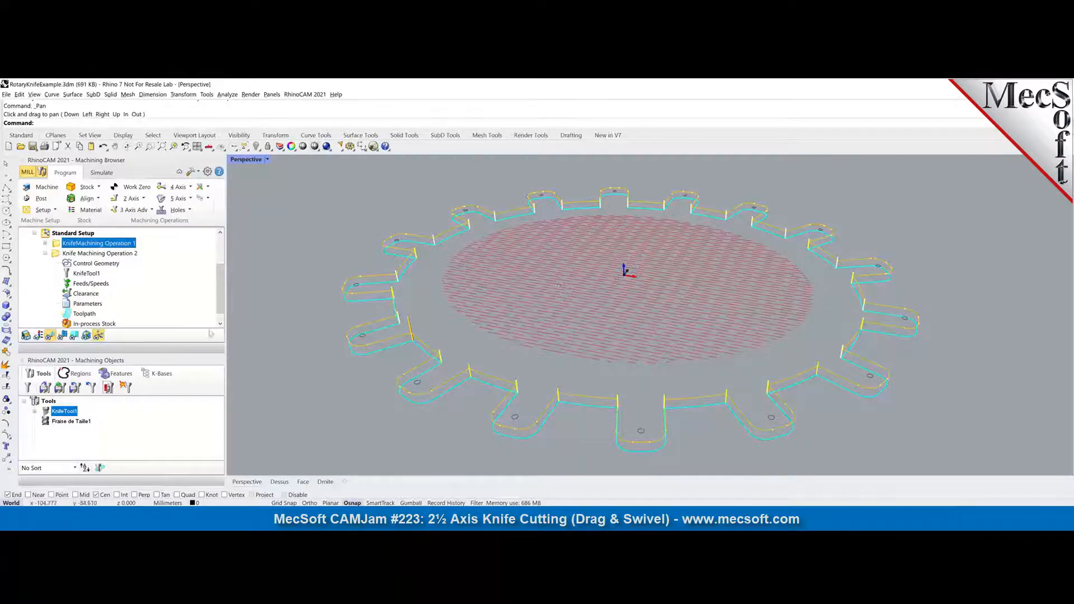
pyautogui.click(90, 253)
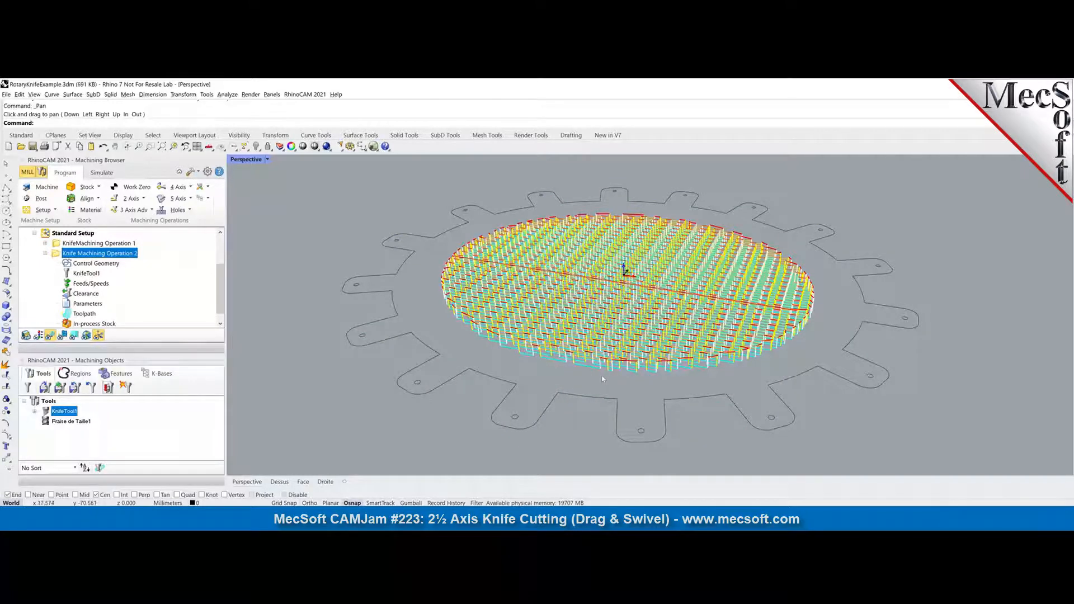
# Review the rotary knife cut parameters of KnifeMachining Operation 1 and regenerate its toolpath
pyautogui.click(112, 243)
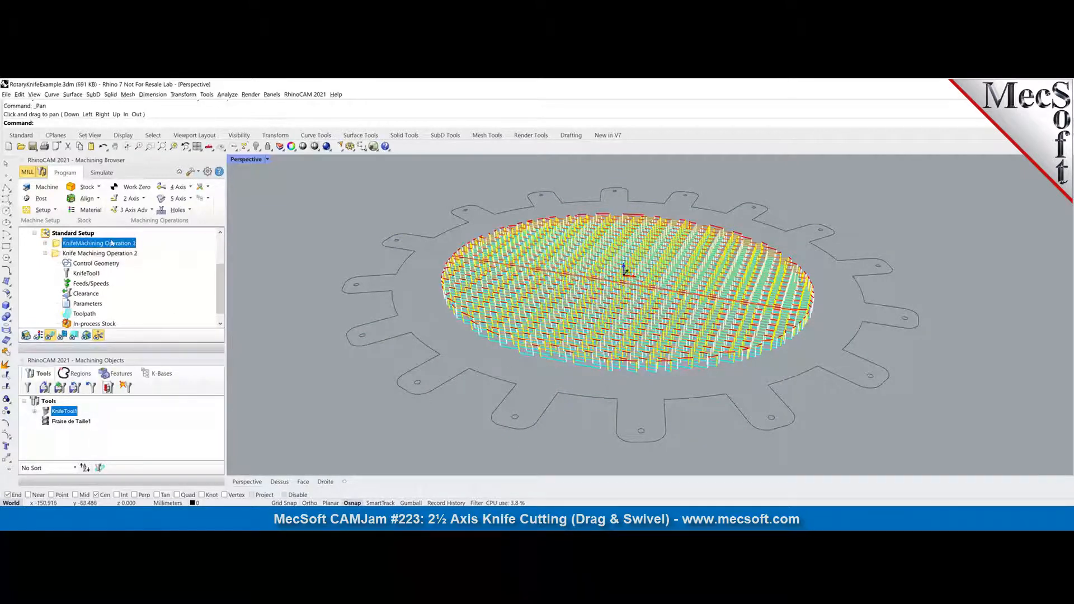
pyautogui.click(44, 244)
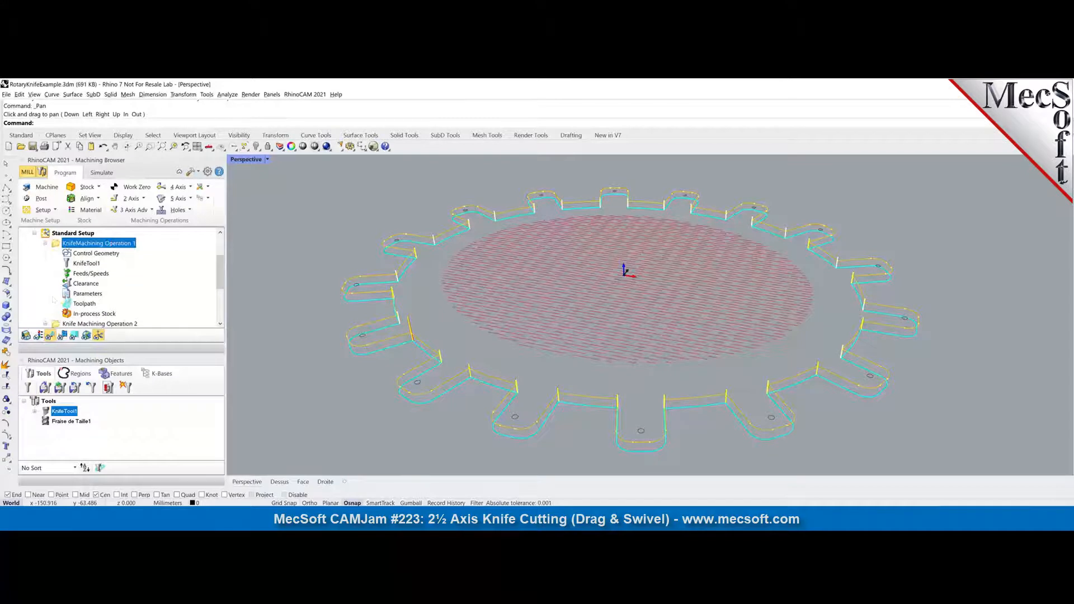
pyautogui.doubleClick(88, 293)
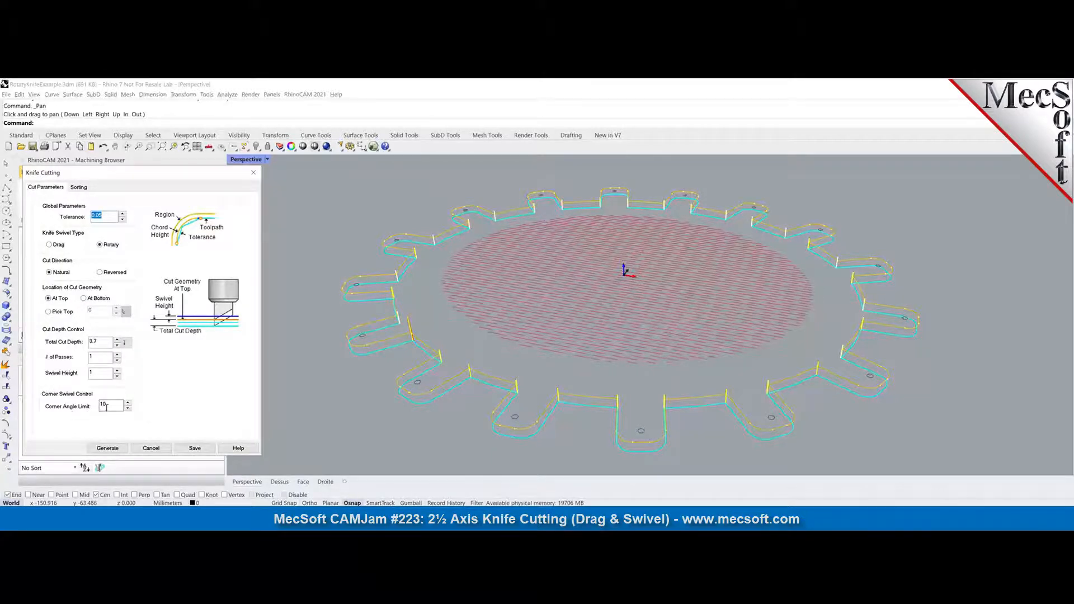
pyautogui.moveTo(107, 407)
pyautogui.scroll(5, 470, 375)
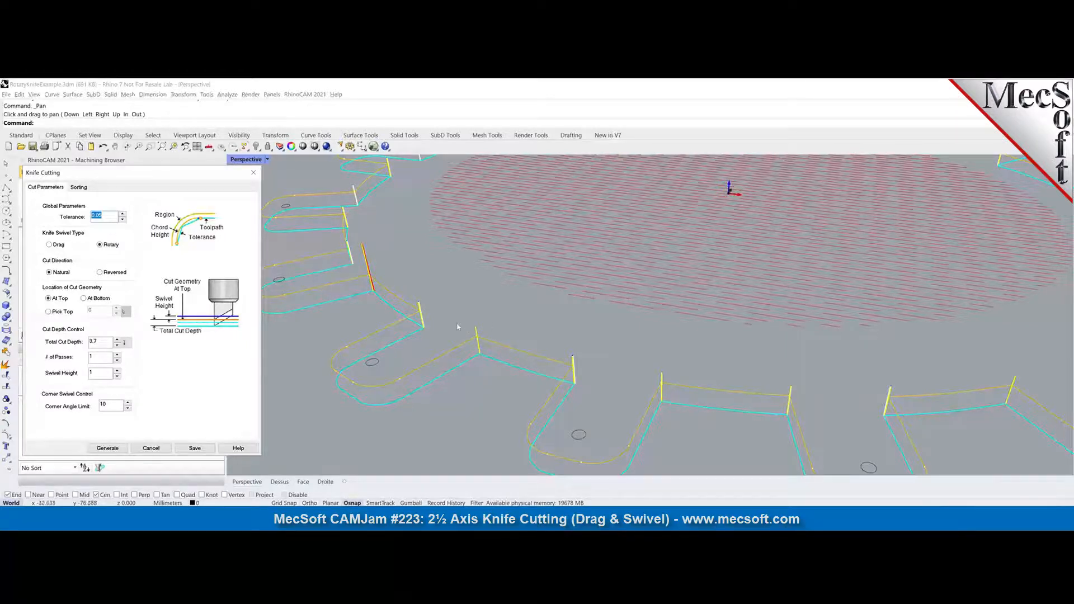
pyautogui.click(111, 448)
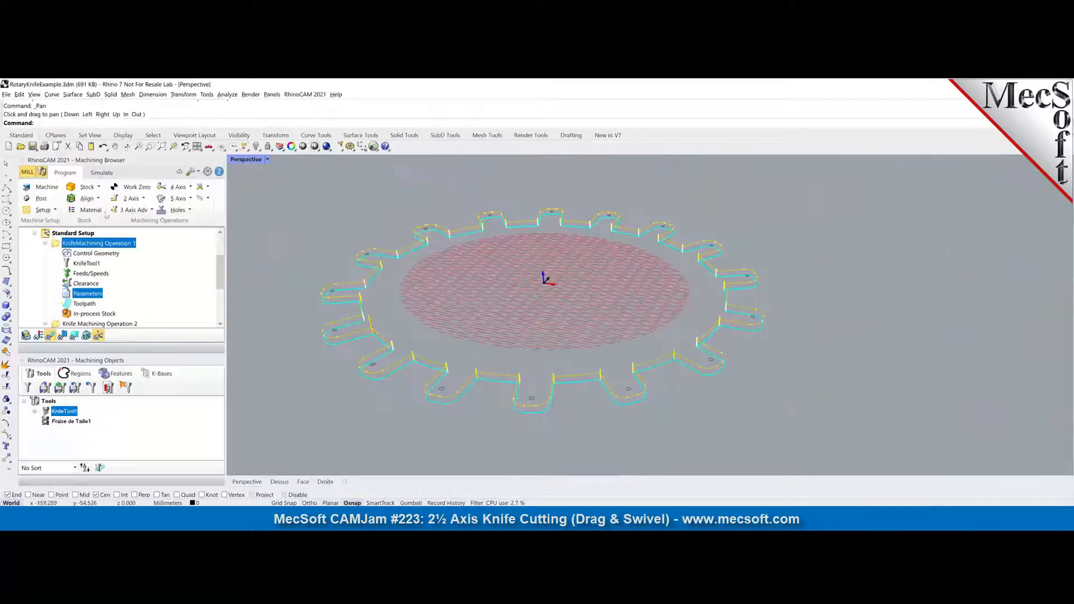
# Play the cutting simulation of KnifeMachining Operation 1 on the stock, and return to the machining program
pyautogui.click(101, 173)
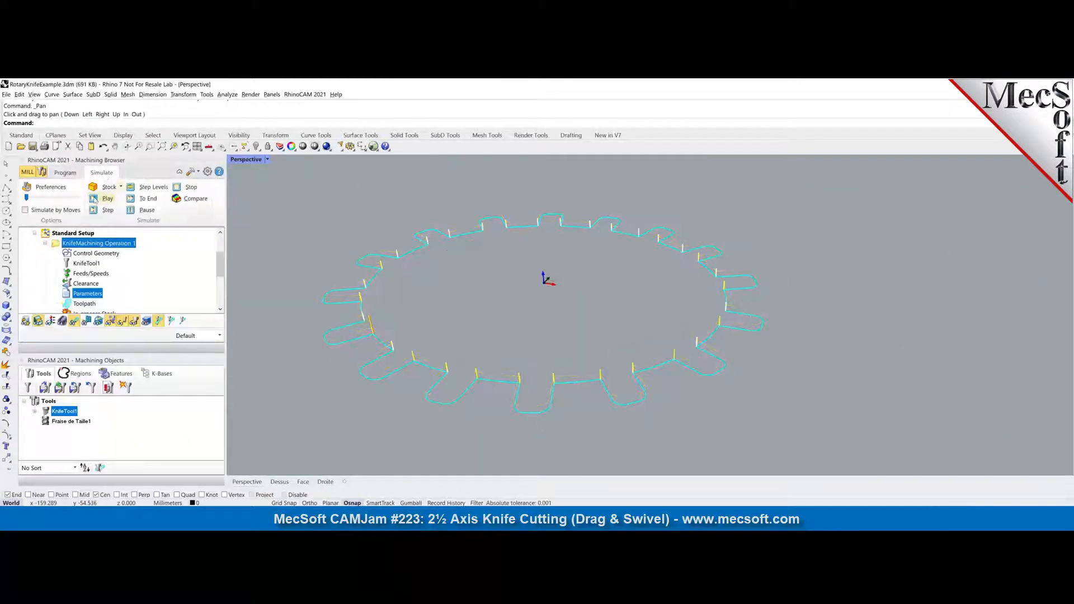
pyautogui.click(102, 199)
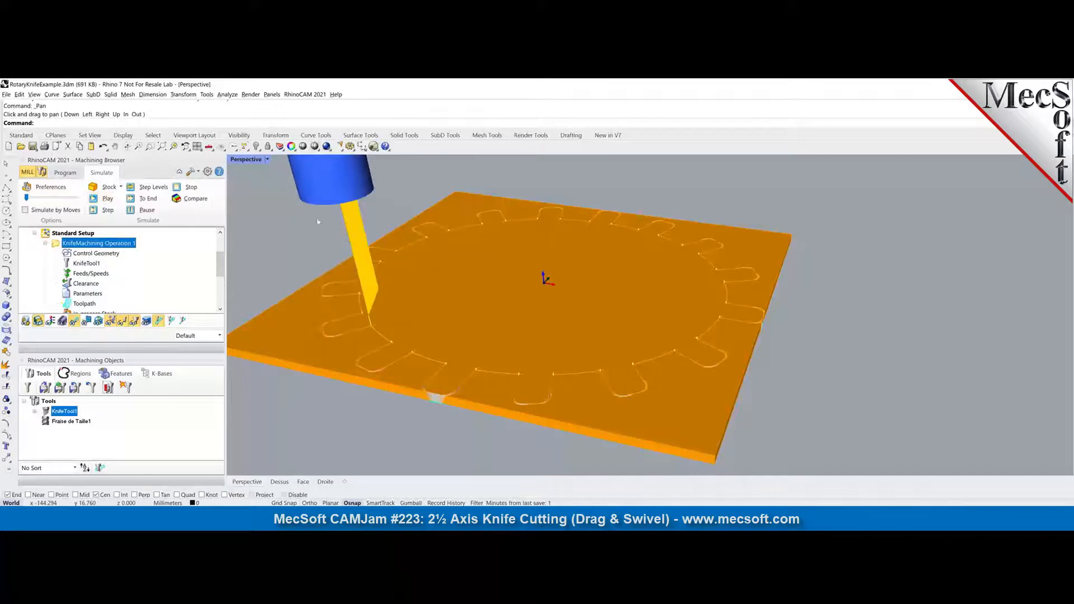
pyautogui.click(66, 173)
# Set the post-processor to Osai-Knife-MM and post KnifeMachining Operation 1 as RotaryKnifeExample_KnifeMachining Operation 1.nc in Documents
pyautogui.scroll(2, 128, 270)
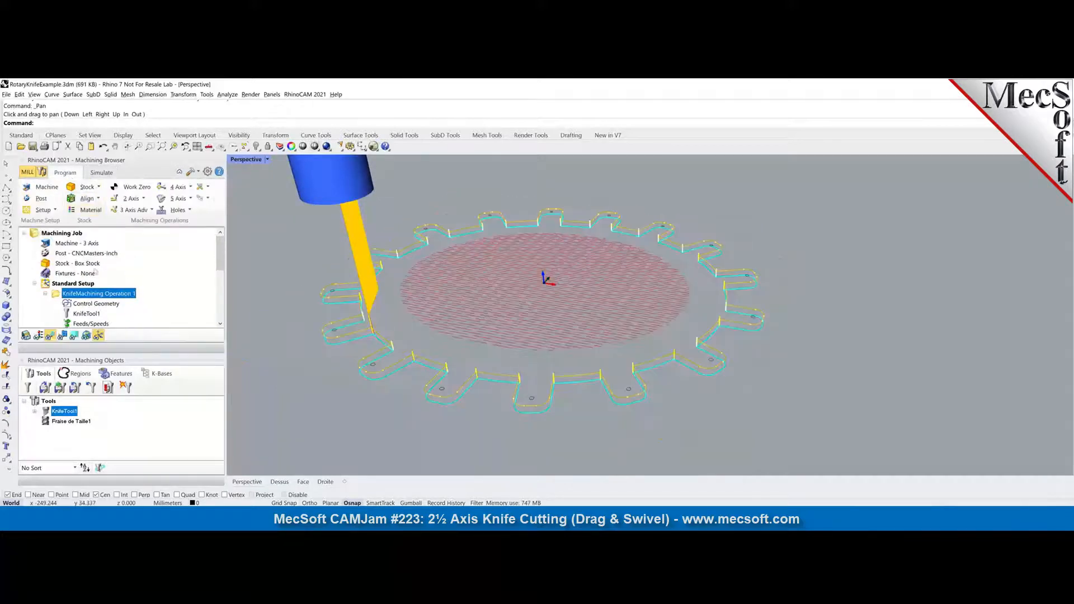
pyautogui.click(70, 253)
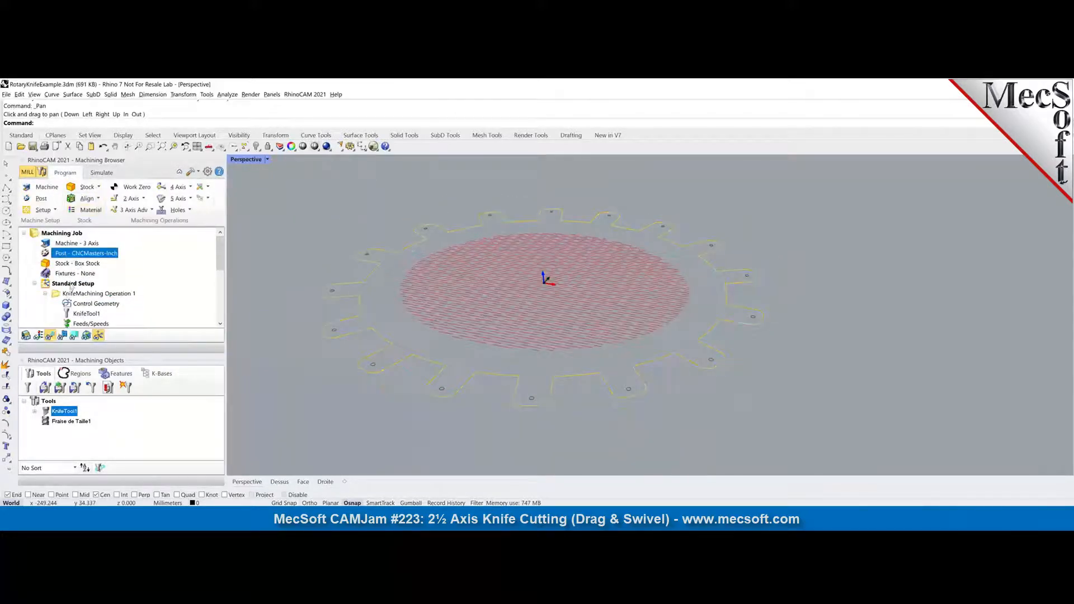
pyautogui.click(69, 293)
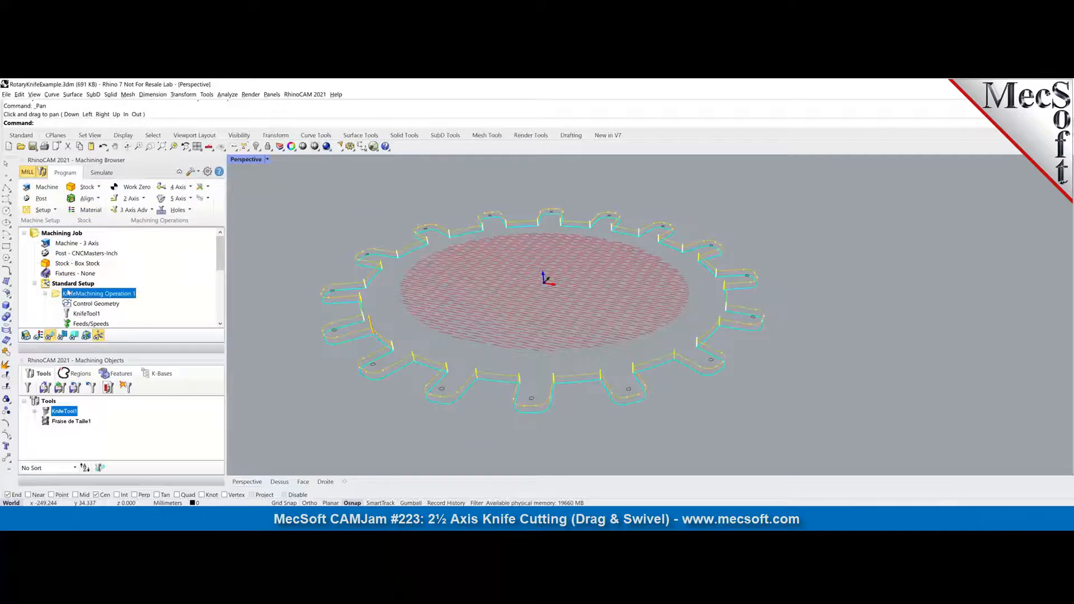
pyautogui.rightClick(68, 293)
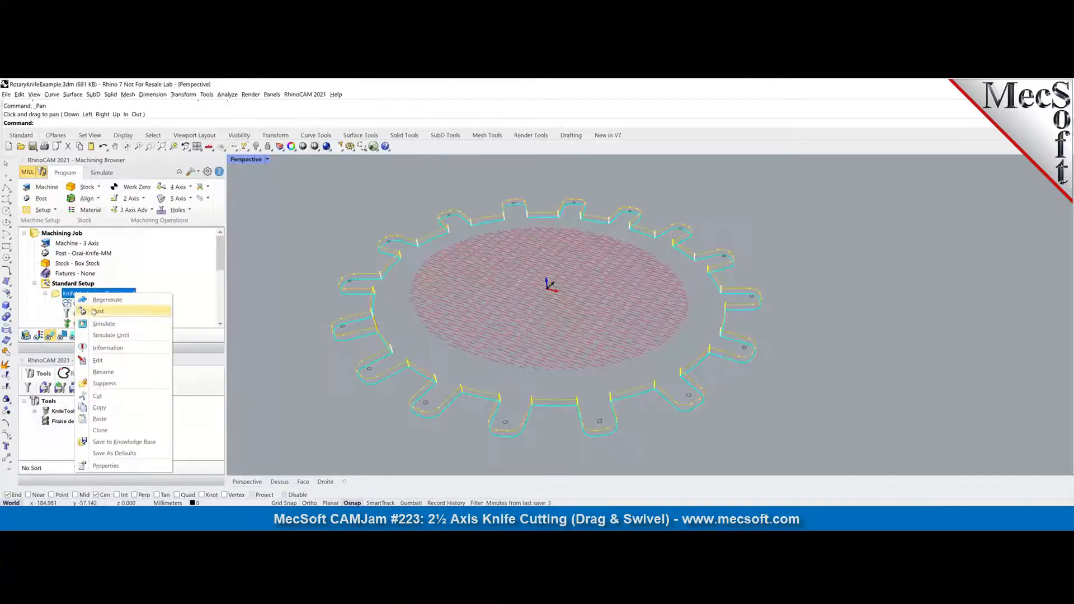
pyautogui.click(92, 308)
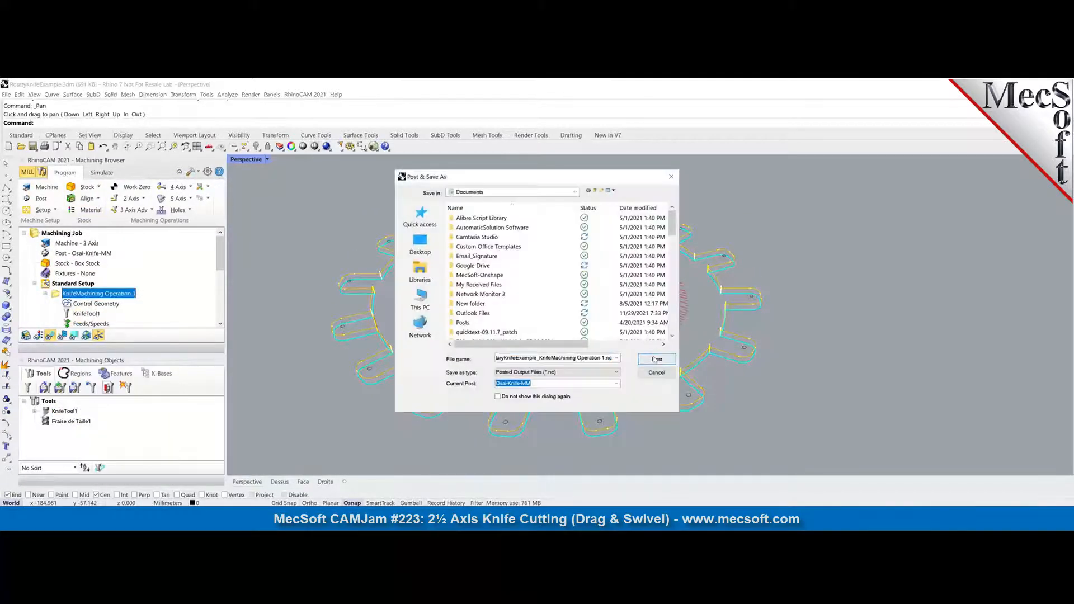
pyautogui.click(656, 359)
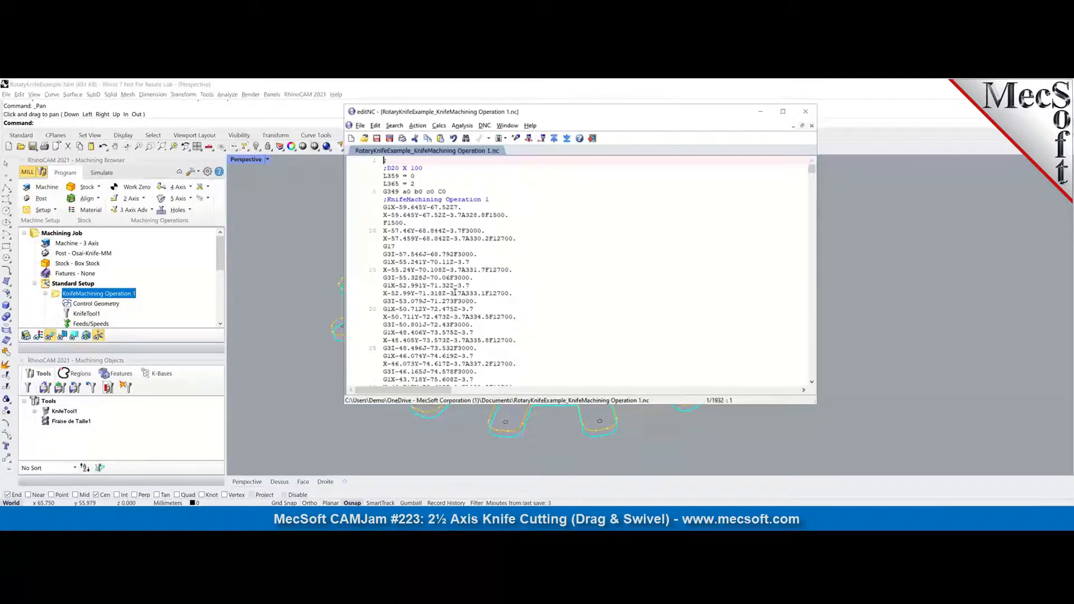
# Examine the A-axis rotation angles of the knife moves throughout the posted G-code, and close the G-code editor
pyautogui.moveTo(465, 270); pyautogui.dragTo(529, 274)
pyautogui.click(476, 275)
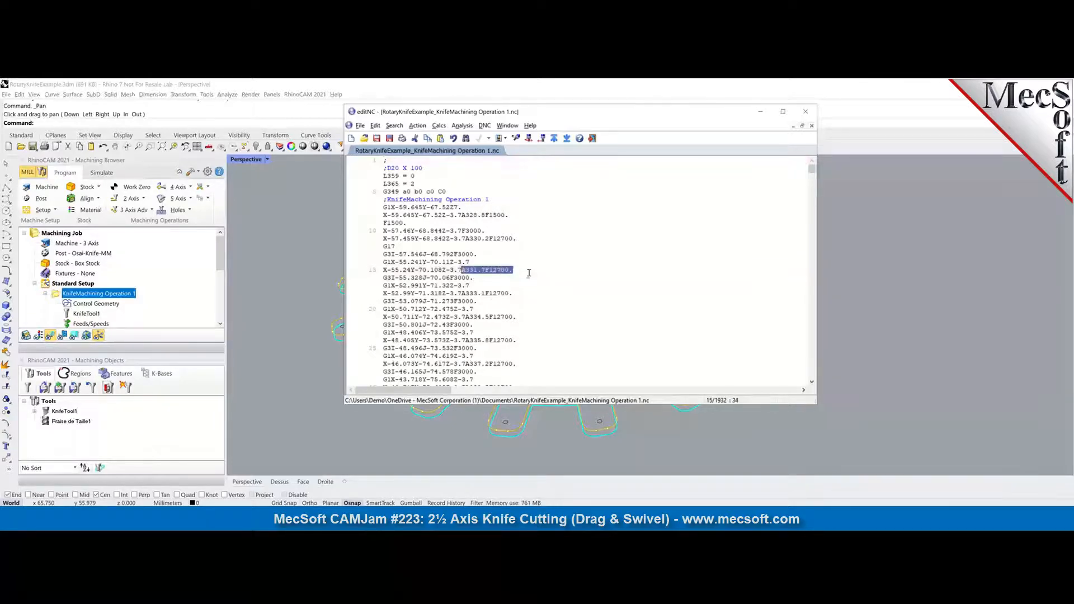
pyautogui.click(476, 295)
pyautogui.scroll(-2, 470, 283)
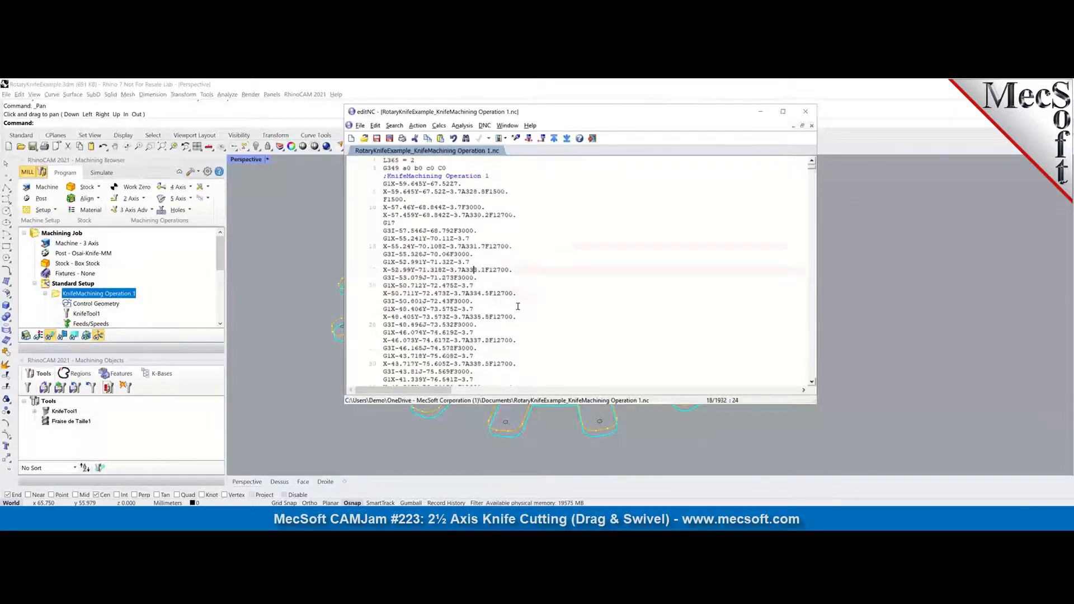
pyautogui.scroll(-6, 512, 296)
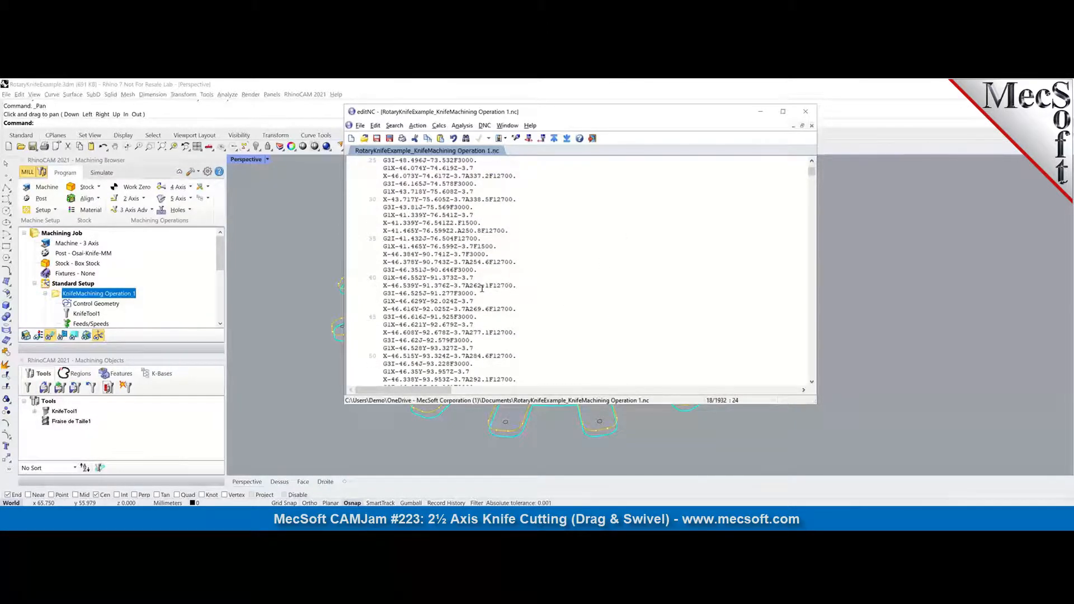
pyautogui.scroll(-3, 482, 288)
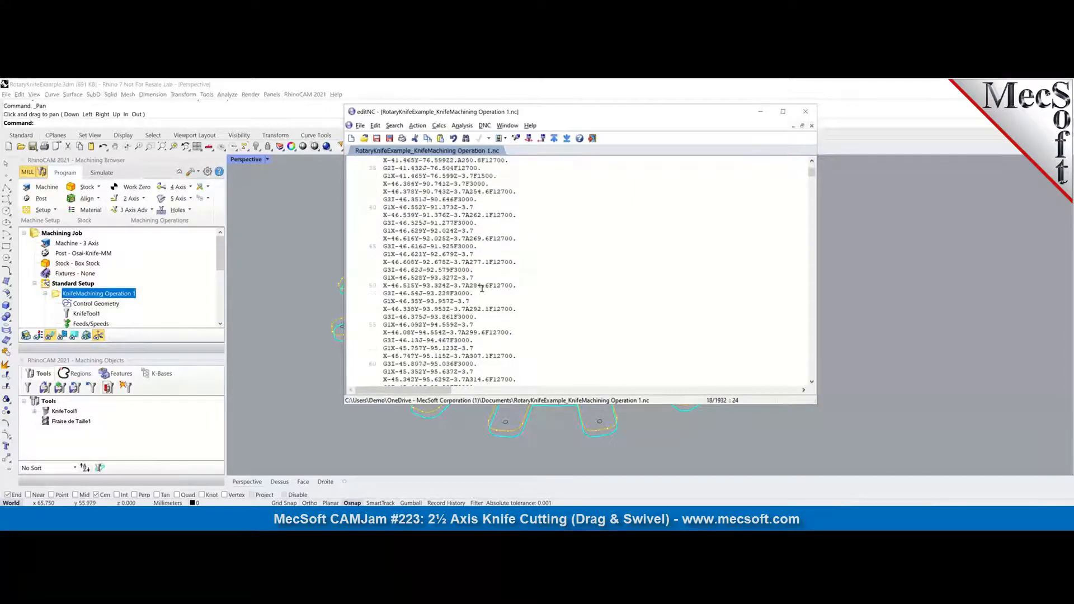
pyautogui.scroll(-1, 479, 290)
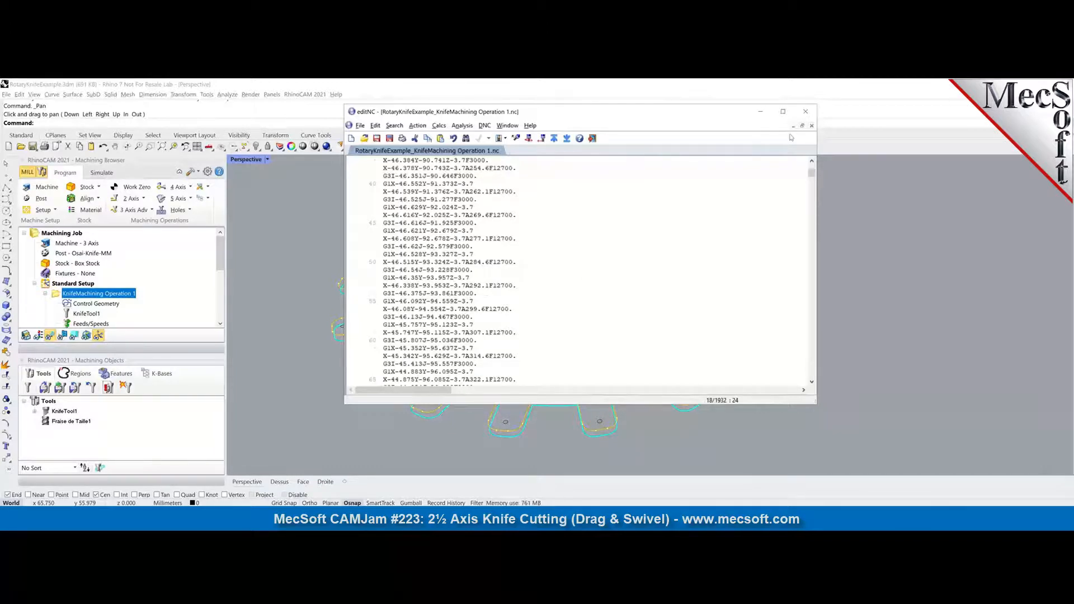
pyautogui.click(807, 112)
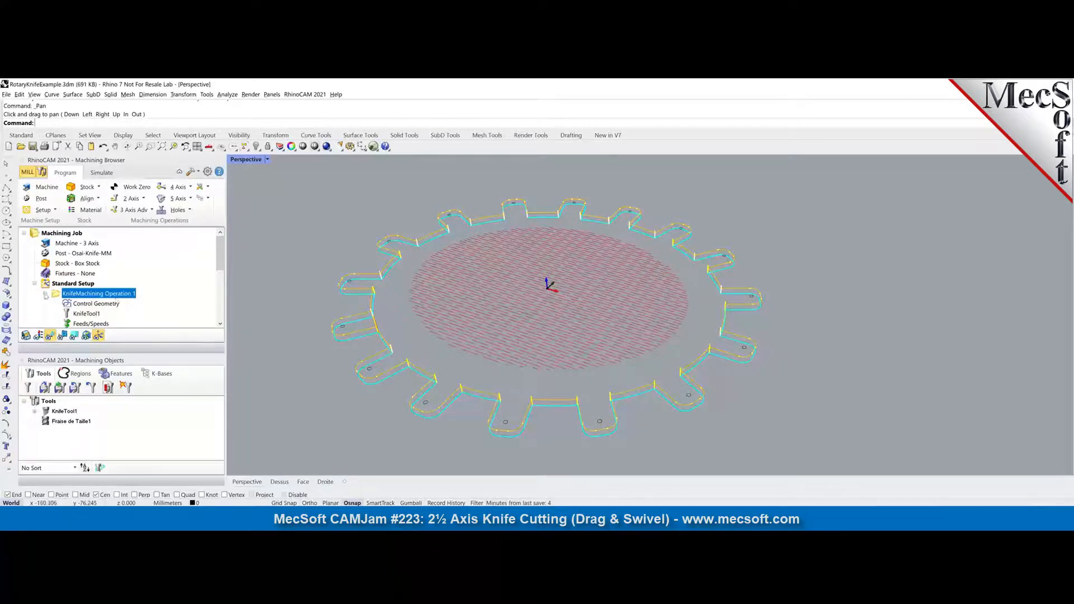
# Display the toolpath of Knife Machining Operation 2 and inspect its cuts across the circular area up close
pyautogui.click(45, 294)
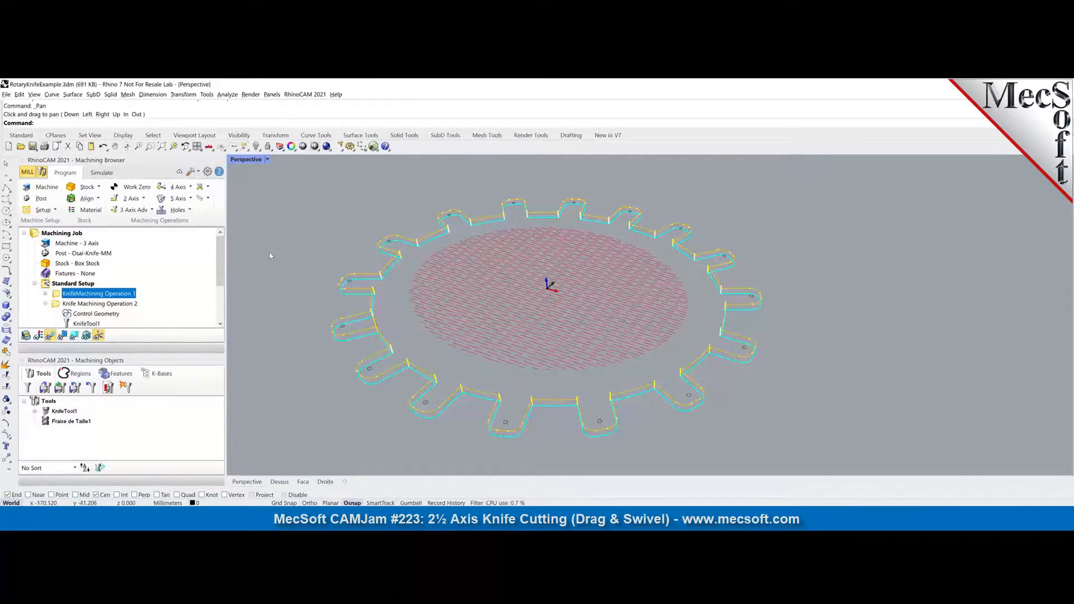
pyautogui.click(87, 306)
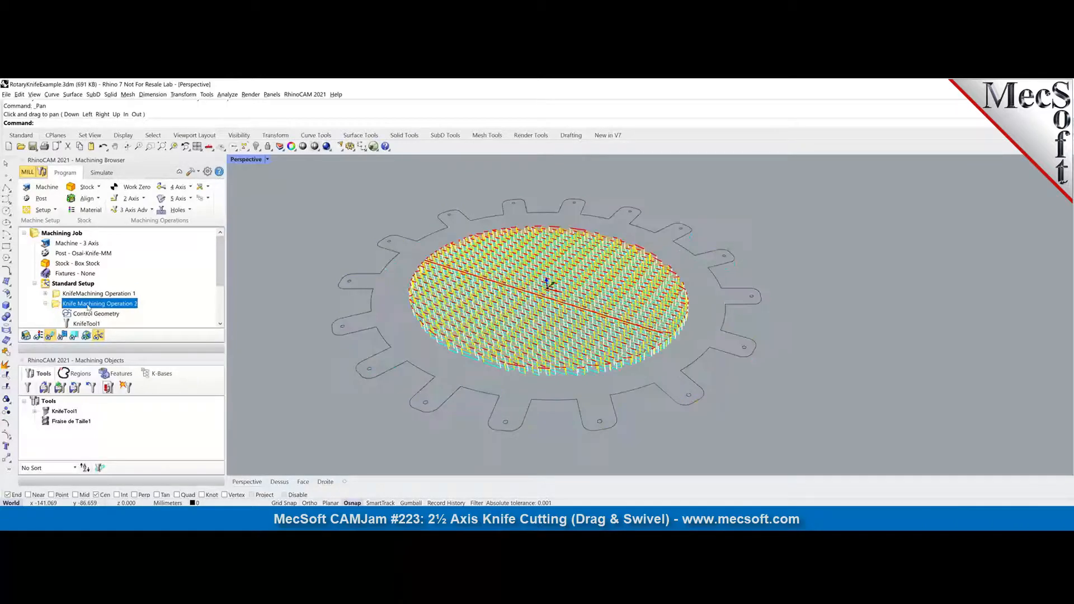
pyautogui.scroll(4, 370, 298)
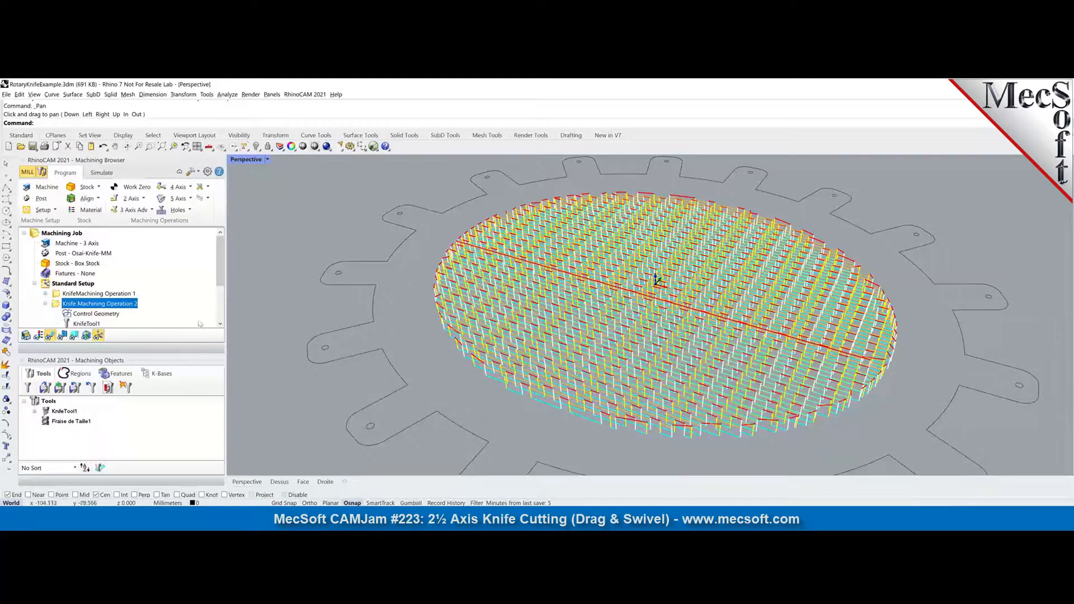
pyautogui.click(99, 296)
pyautogui.click(105, 305)
# Start opening another file, discarding the changes to RotaryKnifeExample.3dm
pyautogui.click(20, 147)
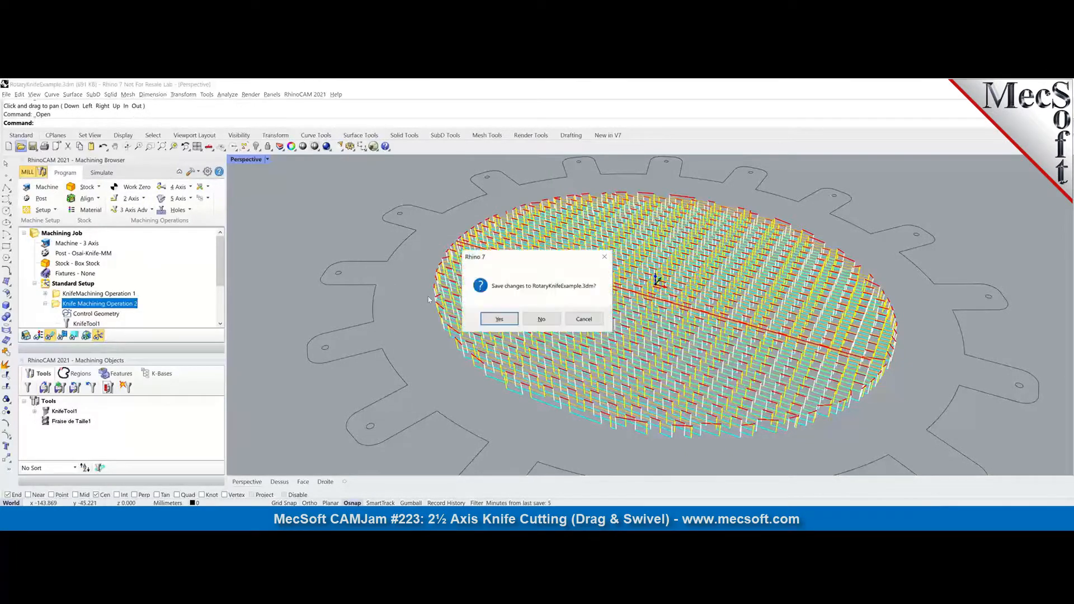
pyautogui.click(542, 320)
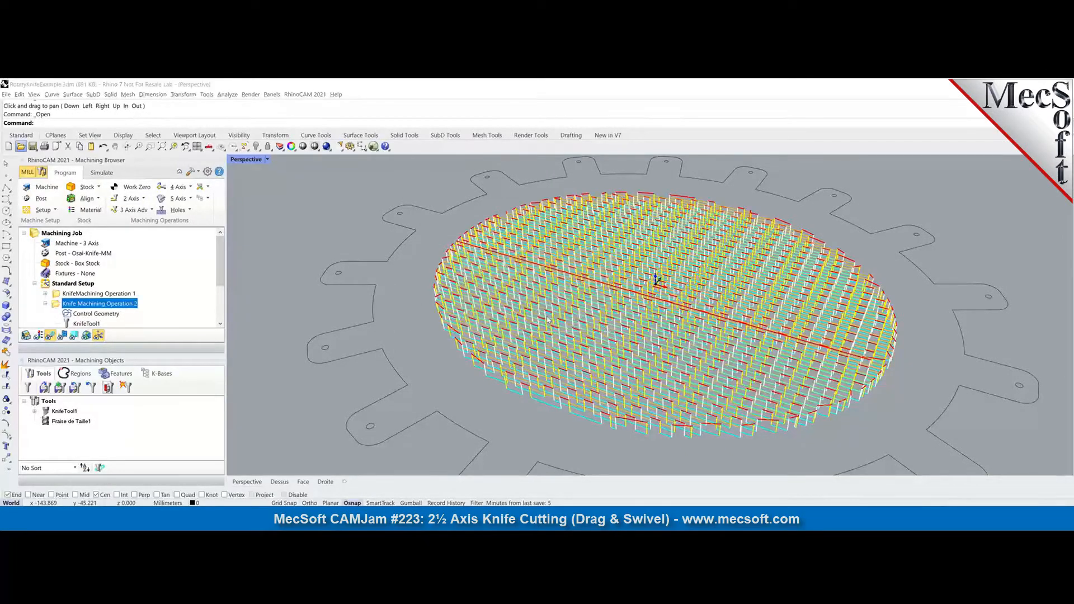